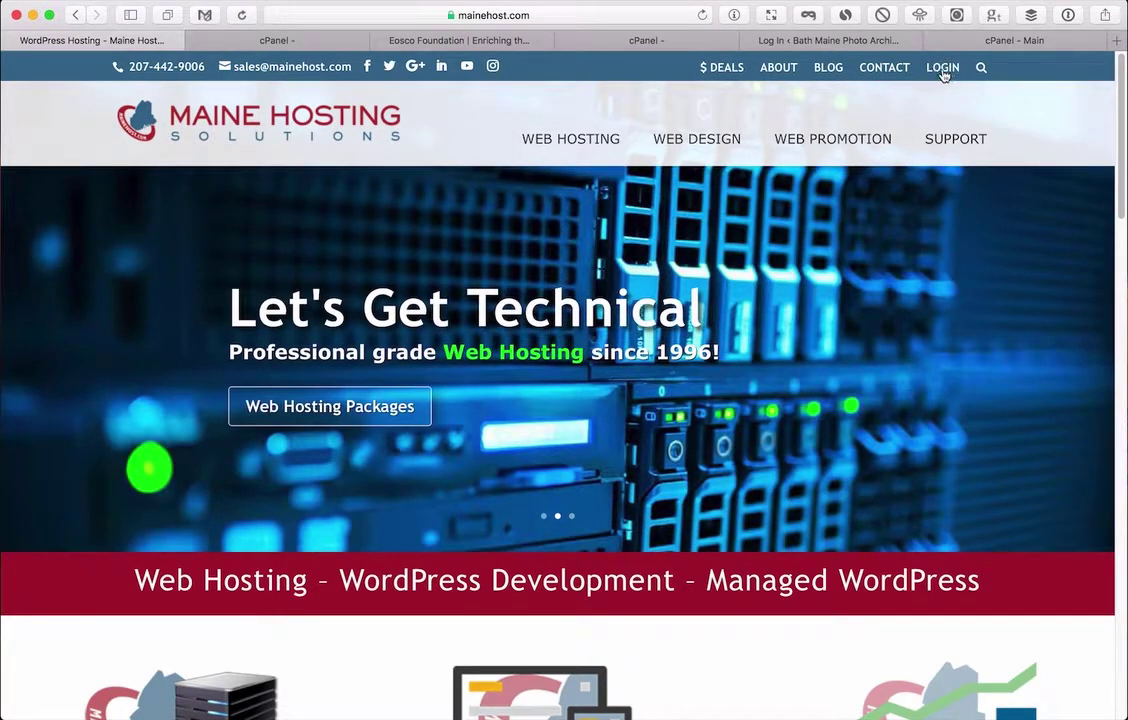
Step: Log in to the hosting client area using the saved account e-mail and password
left_click(943, 68)
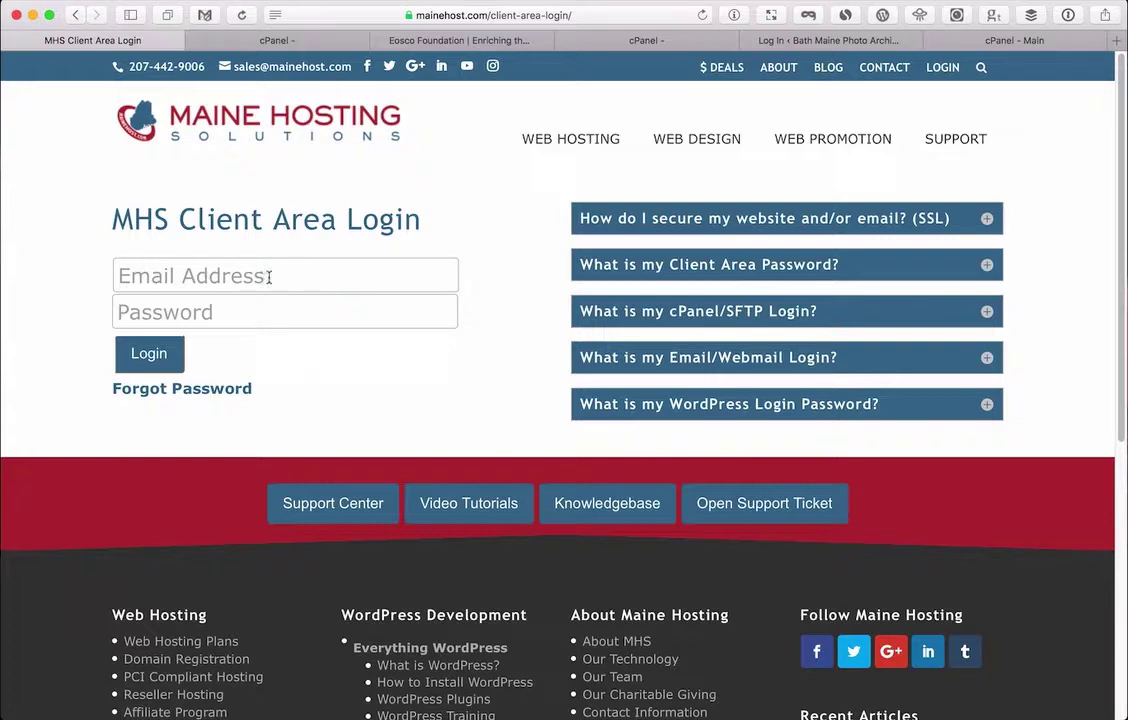
left_click(187, 273)
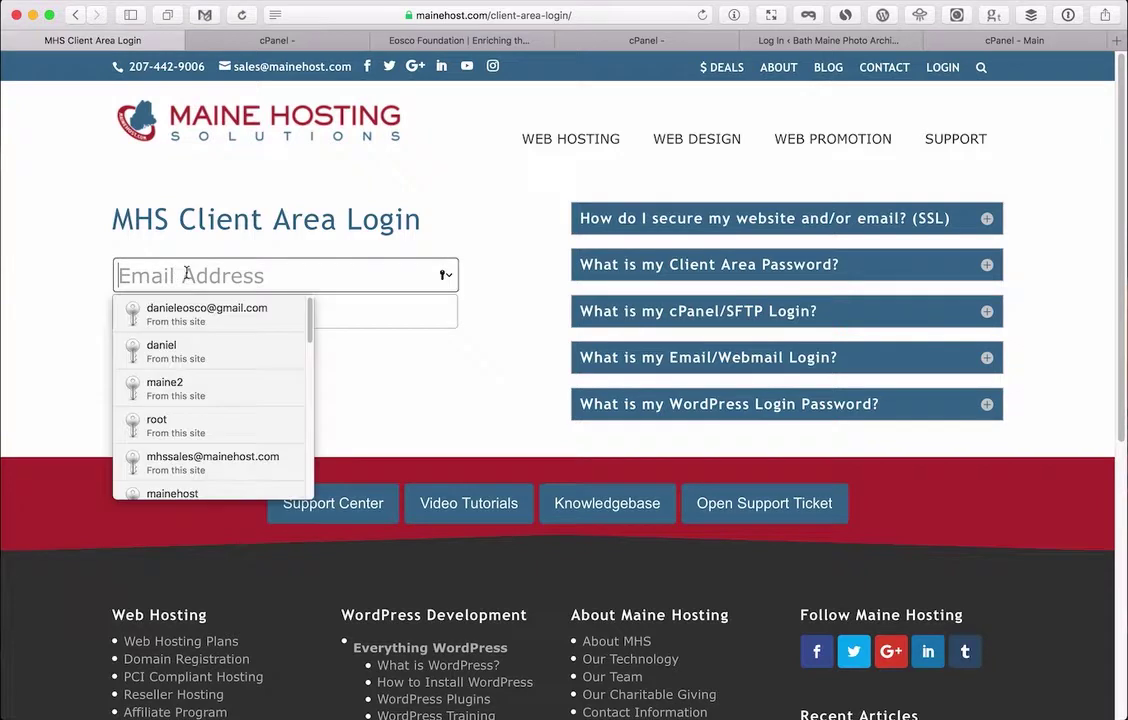
left_click(181, 311)
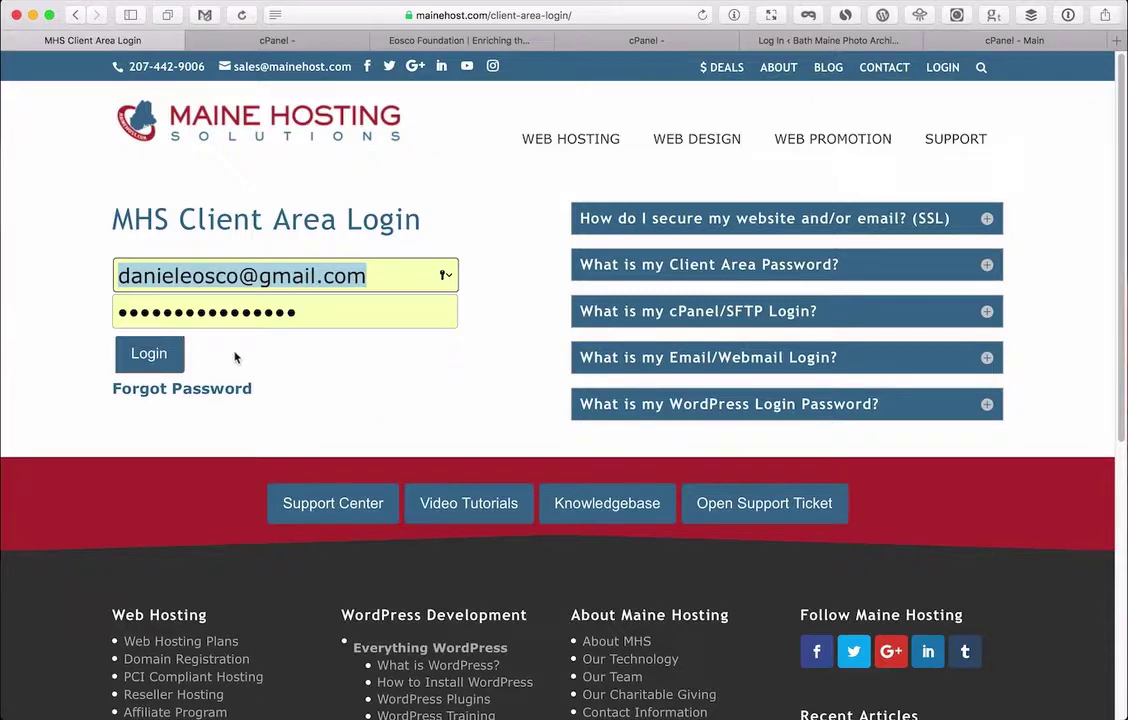
left_click(150, 355)
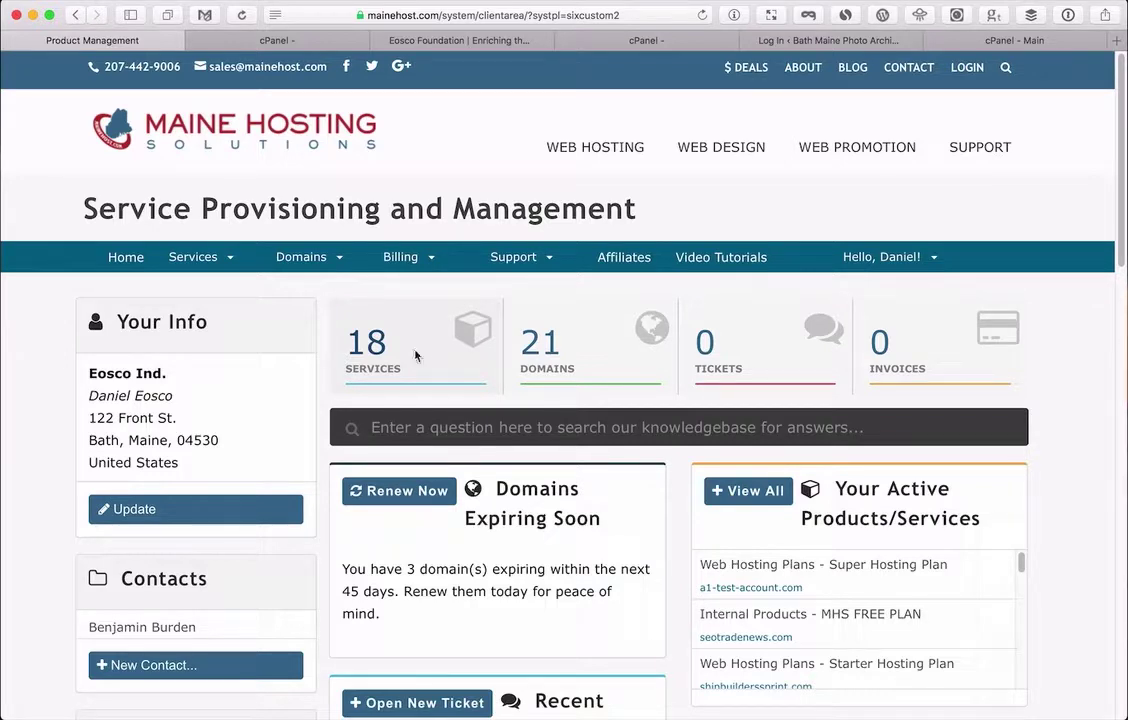
Step: Open the details of the active Super Hosting Plan for a1-test-account.com from the services list
left_click(214, 257)
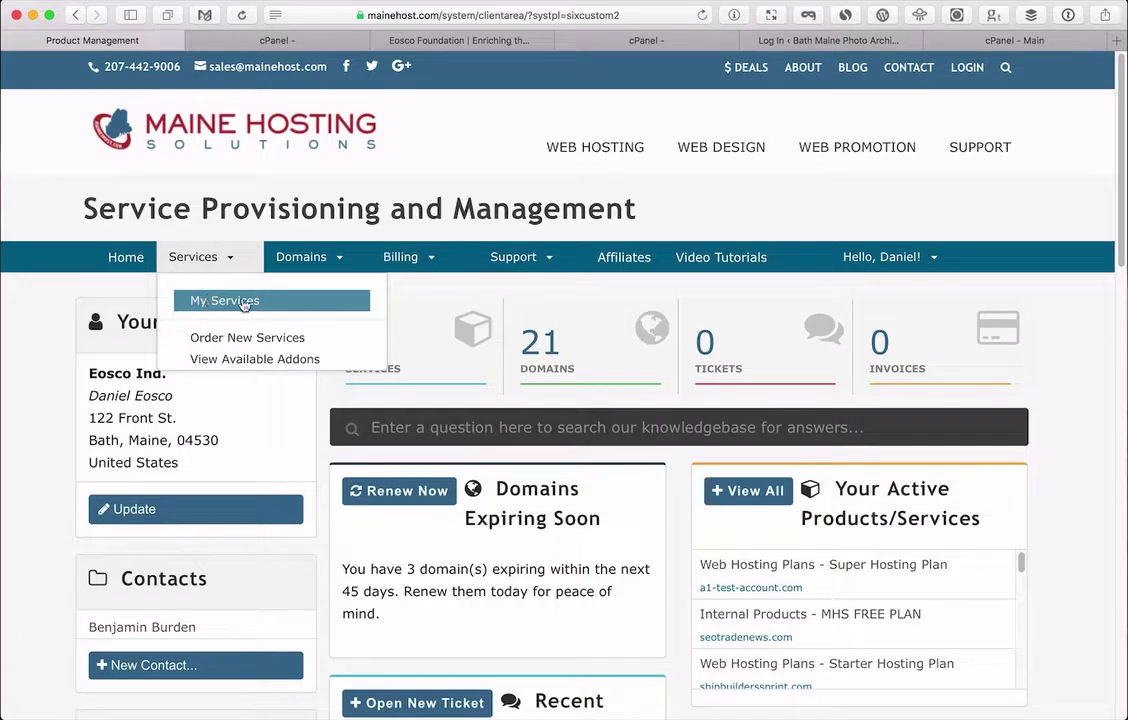
left_click(430, 348)
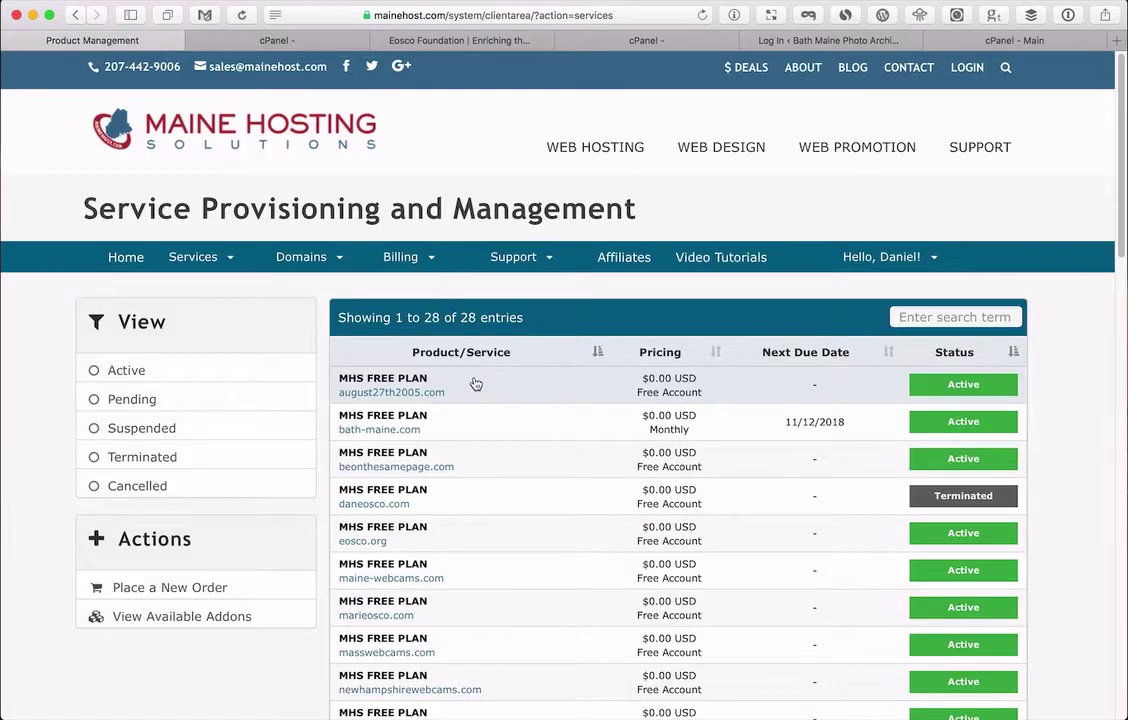
scroll(801, 574, "down", 3)
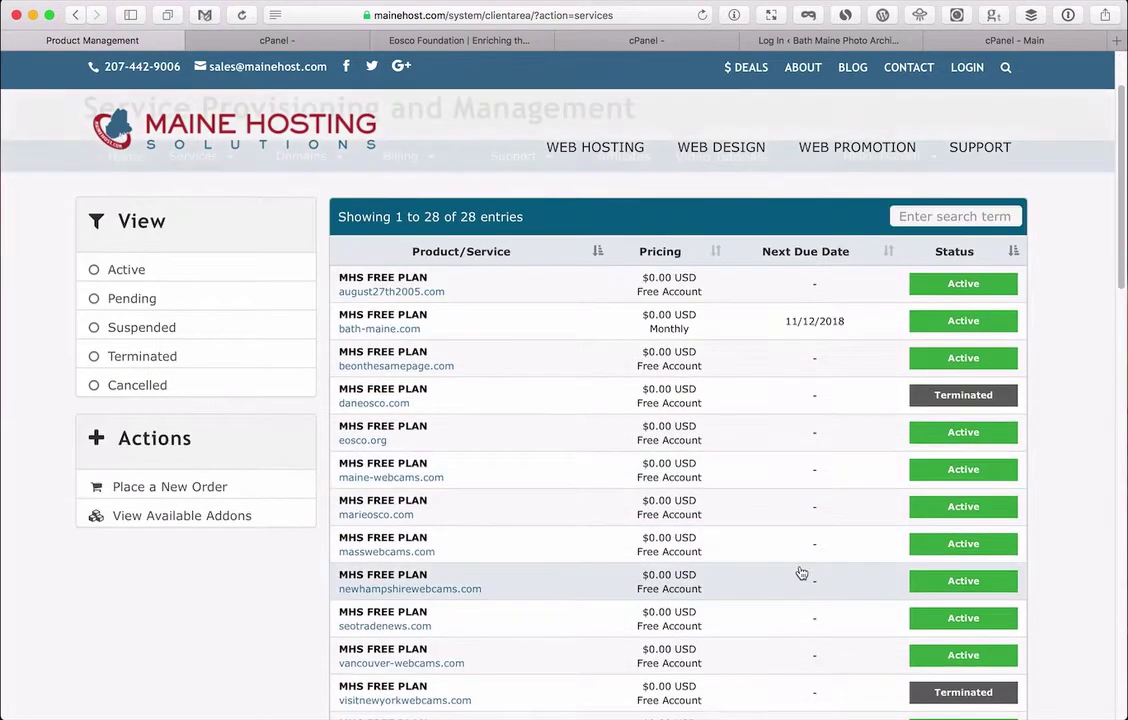
scroll(801, 574, "down", 6)
scroll(801, 571, "down", 6)
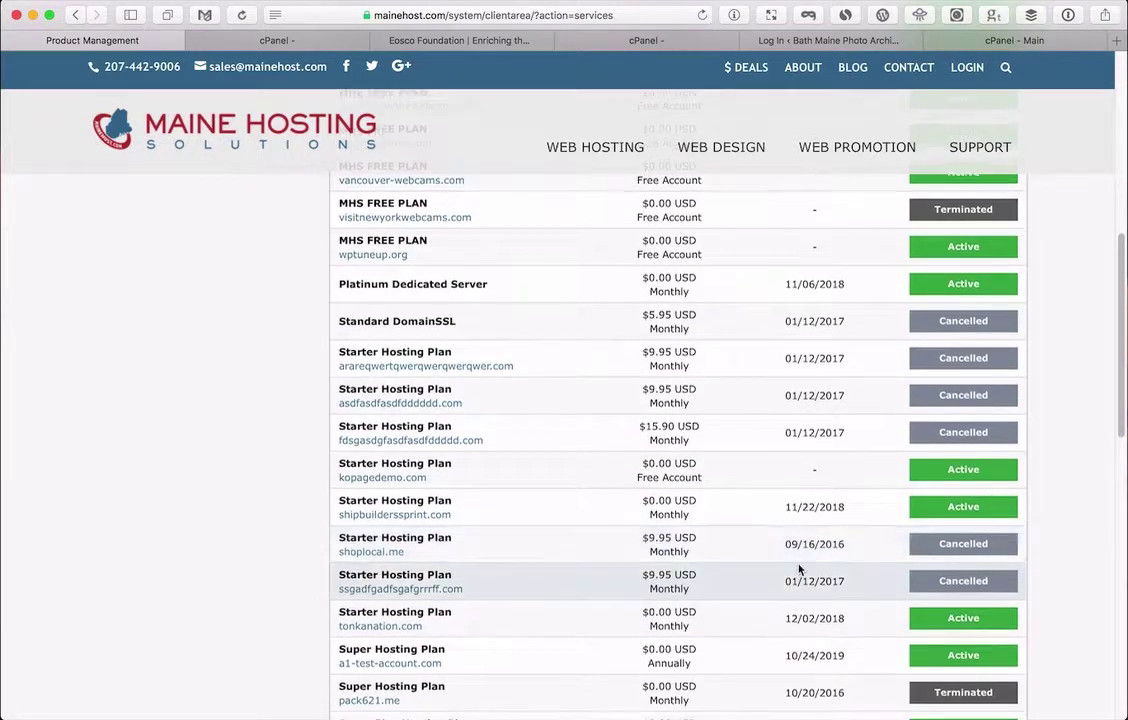
scroll(797, 570, "down", 1)
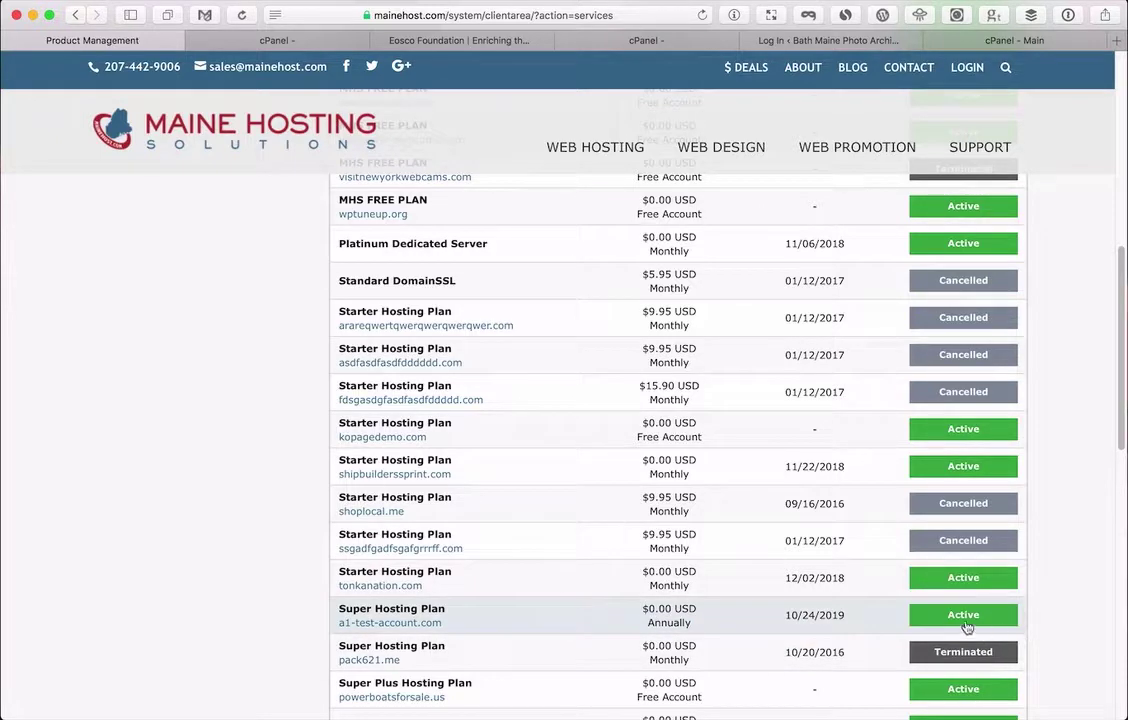
left_click(953, 621)
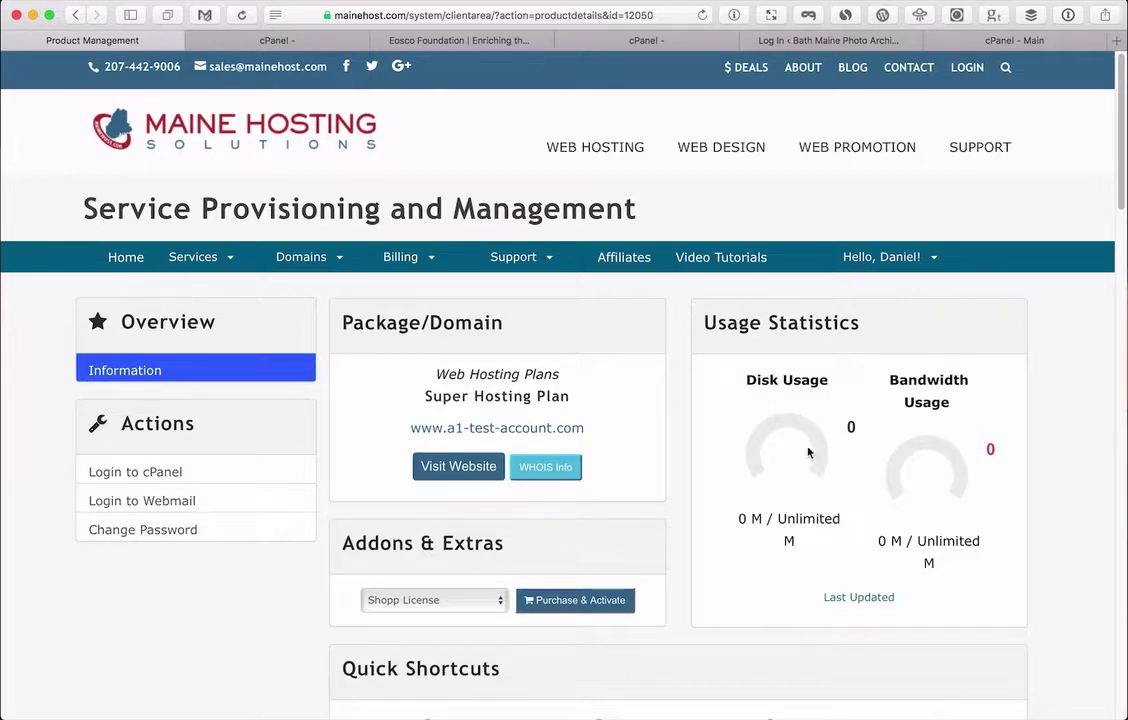
Step: Review the hosting plan's usage statistics, available addons, quick shortcuts and quick e-mail account creation options
scroll(741, 537, "down", 1)
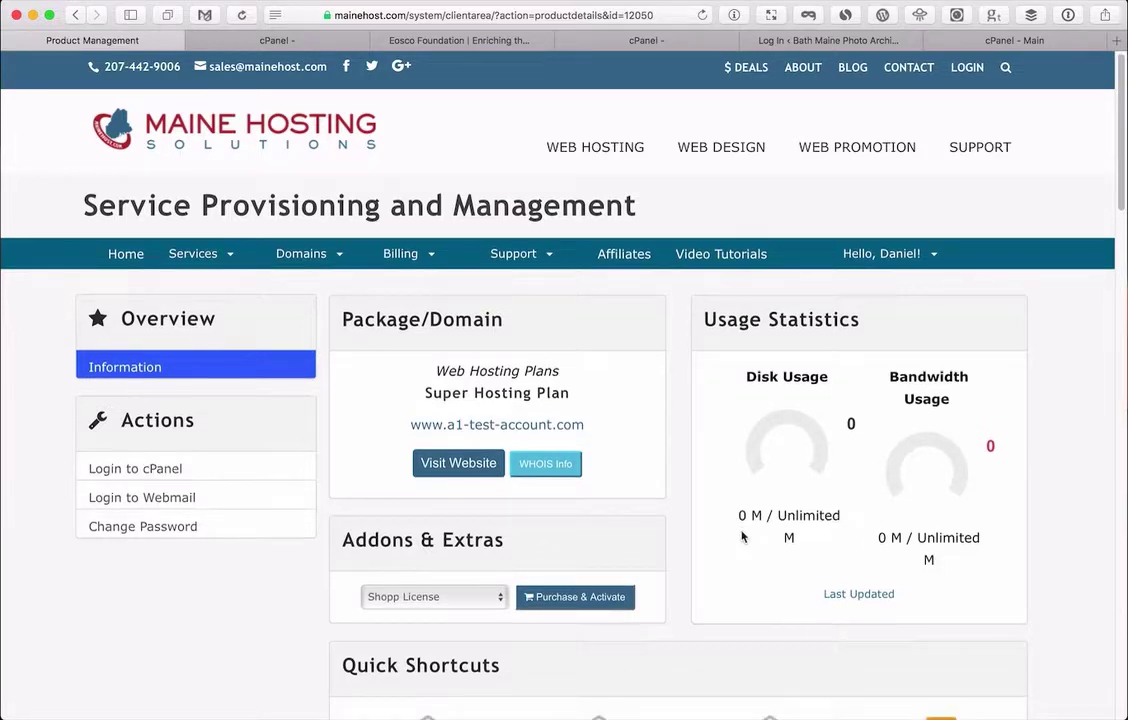
scroll(740, 533, "down", 3)
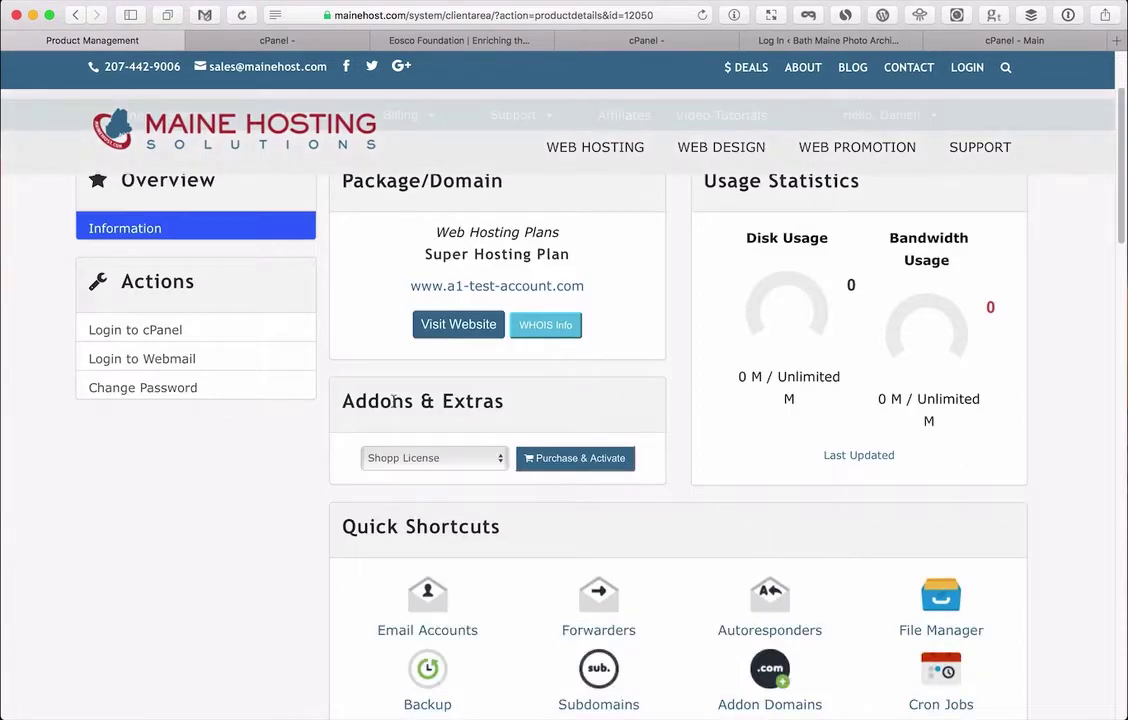
left_click(395, 457)
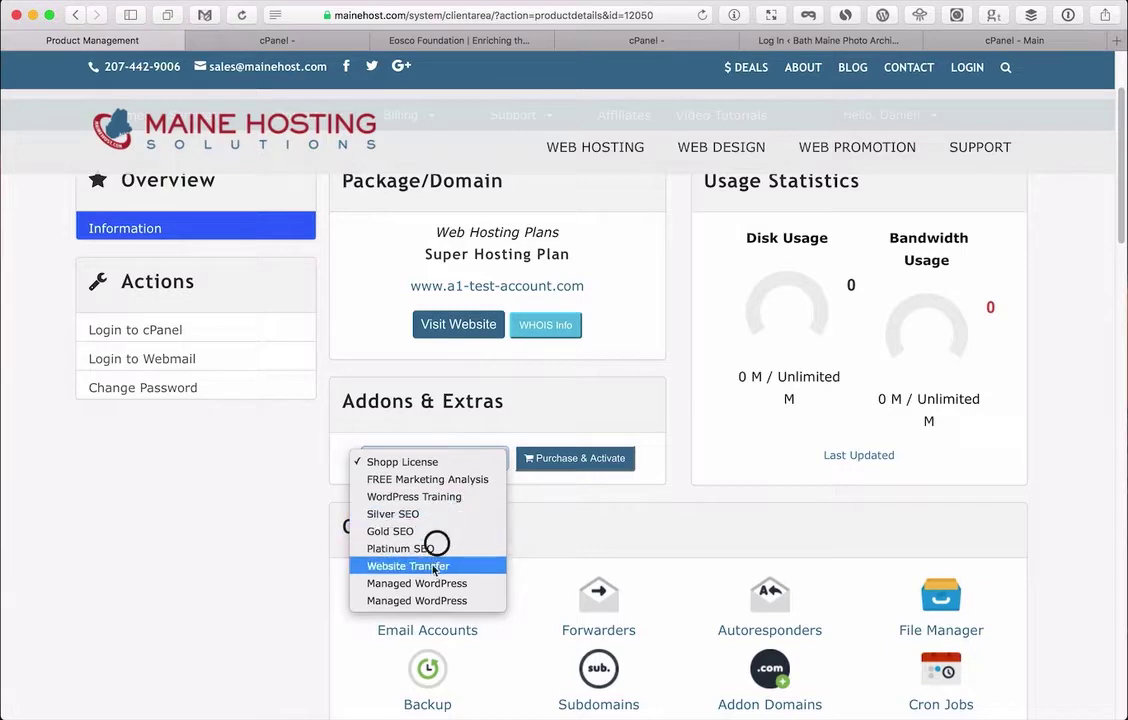
left_click(612, 396)
scroll(748, 506, "down", 3)
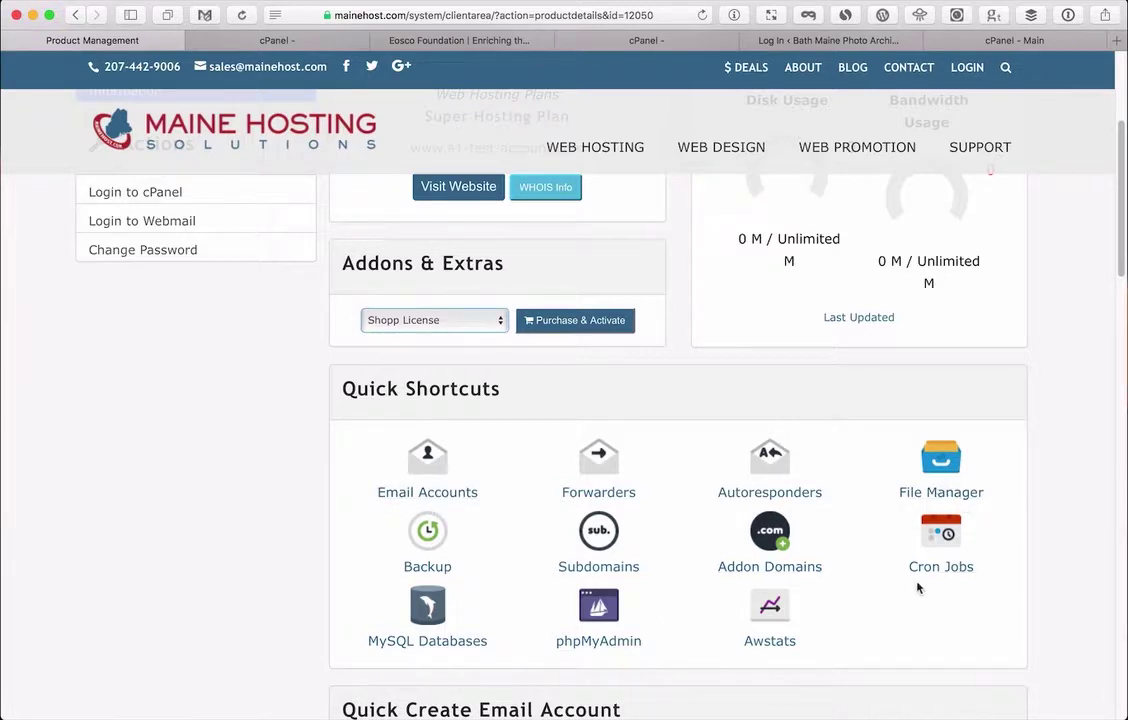
scroll(912, 638, "down", 2)
scroll(912, 628, "down", 10)
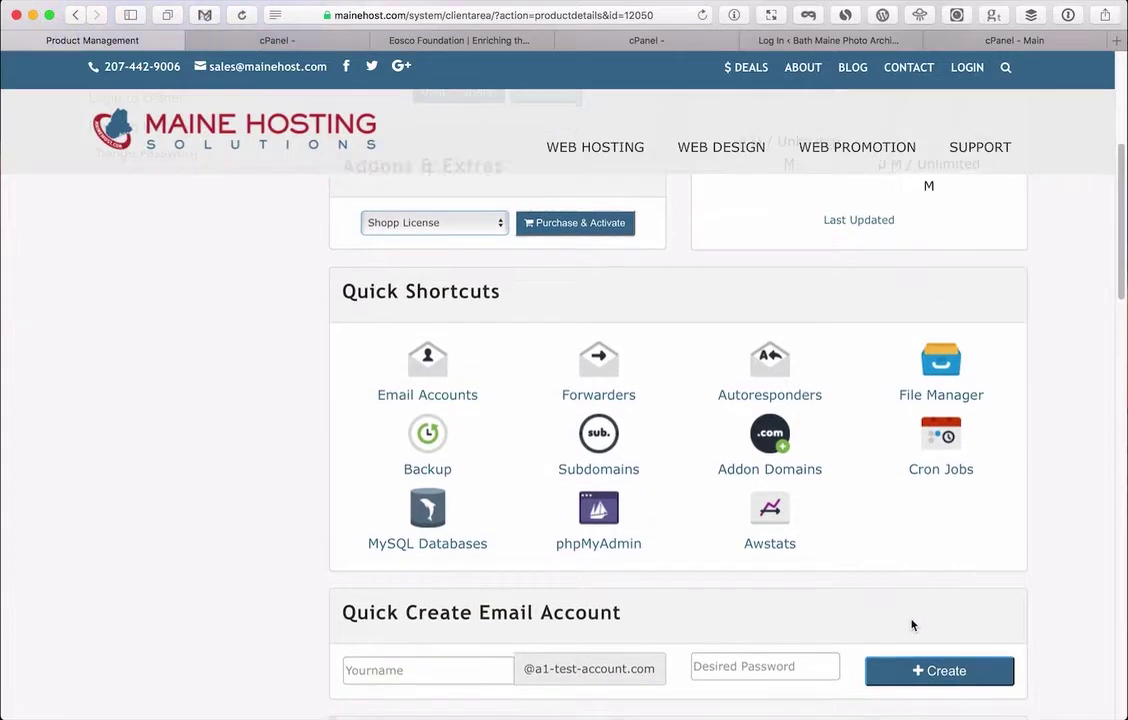
Step: Examine the plan's current cPanel and SFTP login information, including the SFTP port
scroll(909, 622, "down", 6)
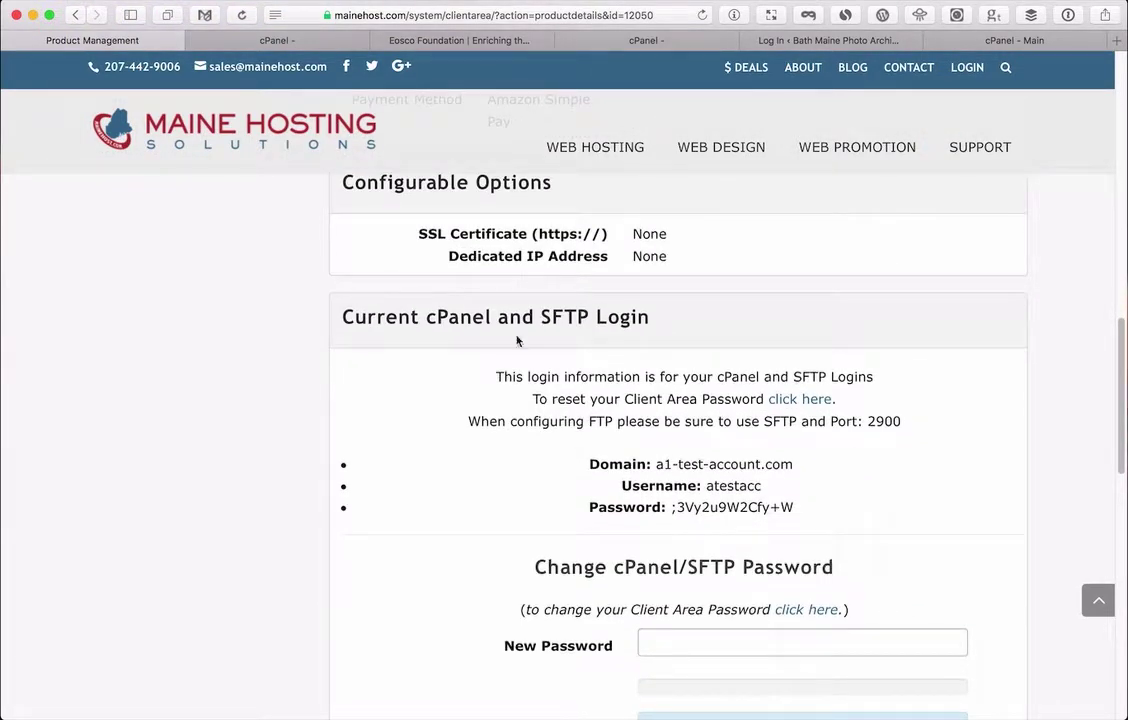
left_click_drag(666, 314, 350, 318)
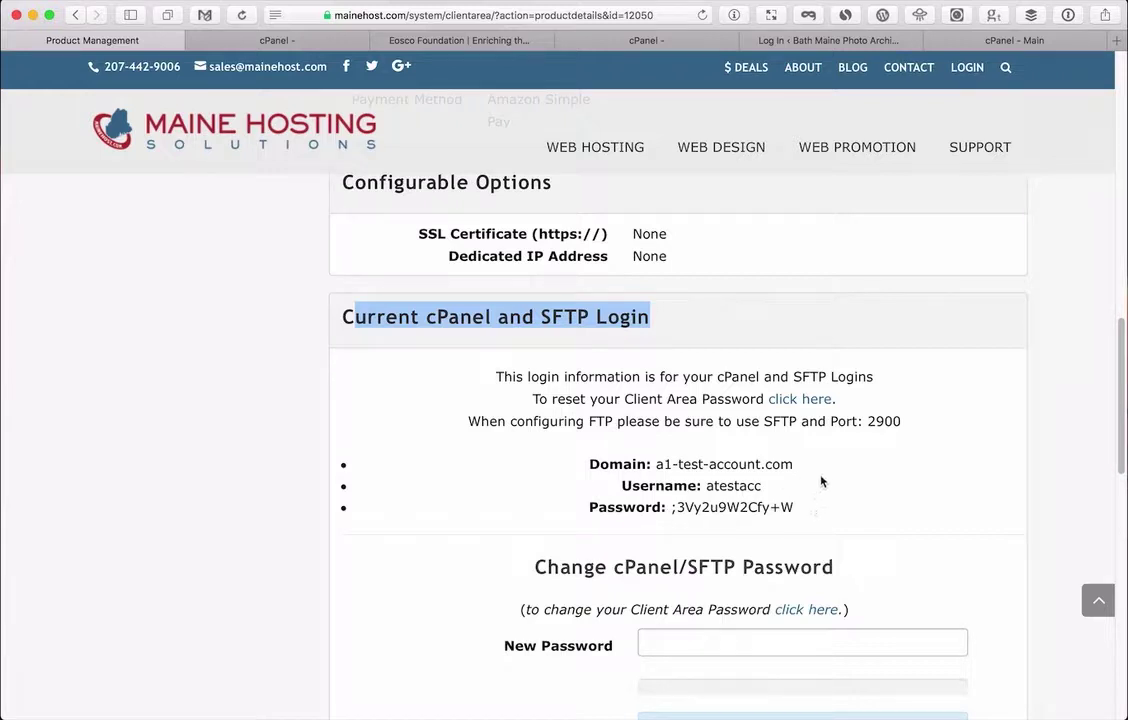
double_click(876, 419)
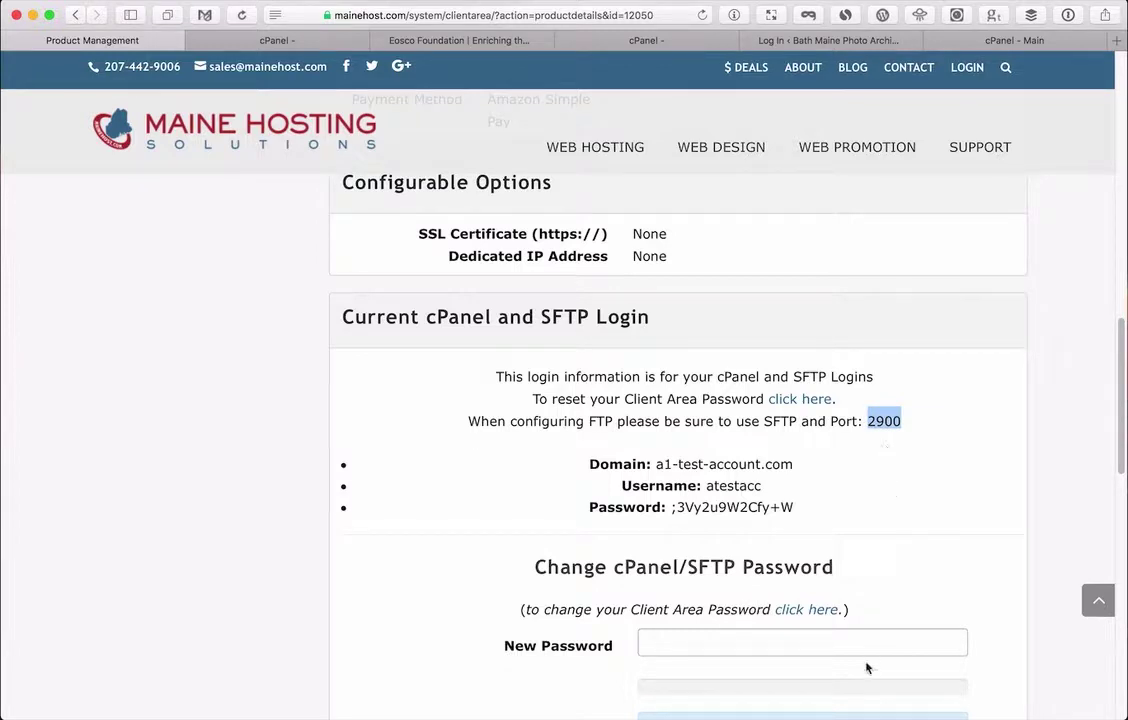
left_click(891, 524)
Step: Review the Change cPanel/SFTP Password form and try its new password field without saving
scroll(893, 524, "down", 2)
scroll(893, 524, "down", 3)
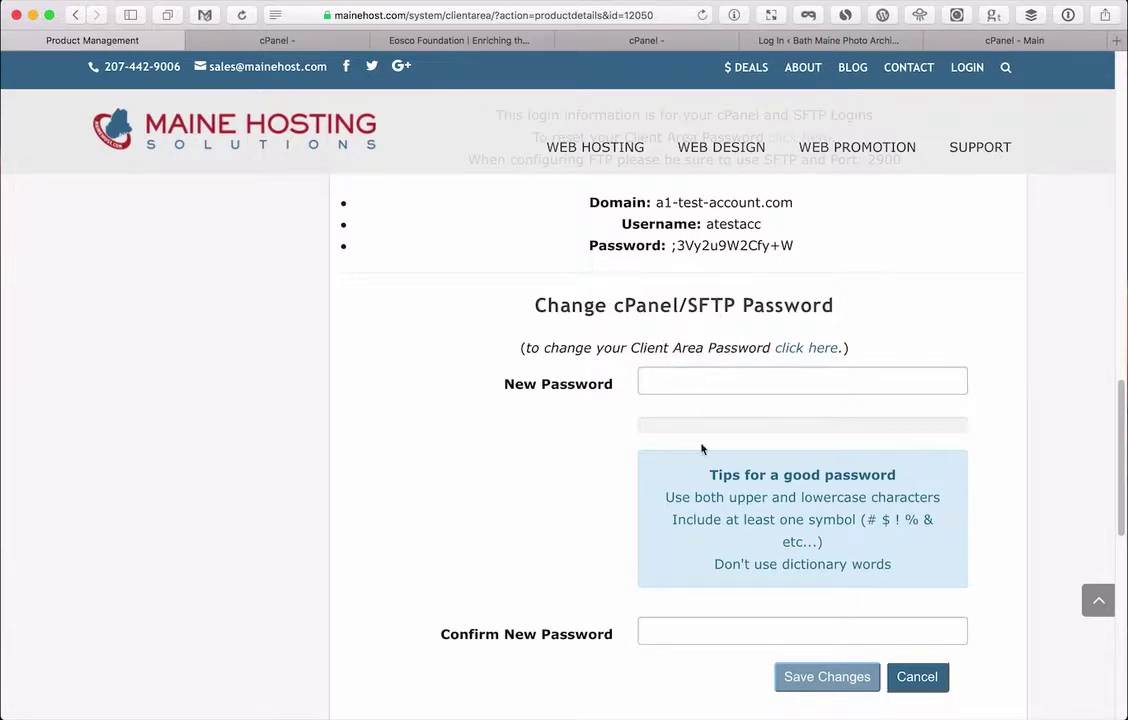
left_click(714, 374)
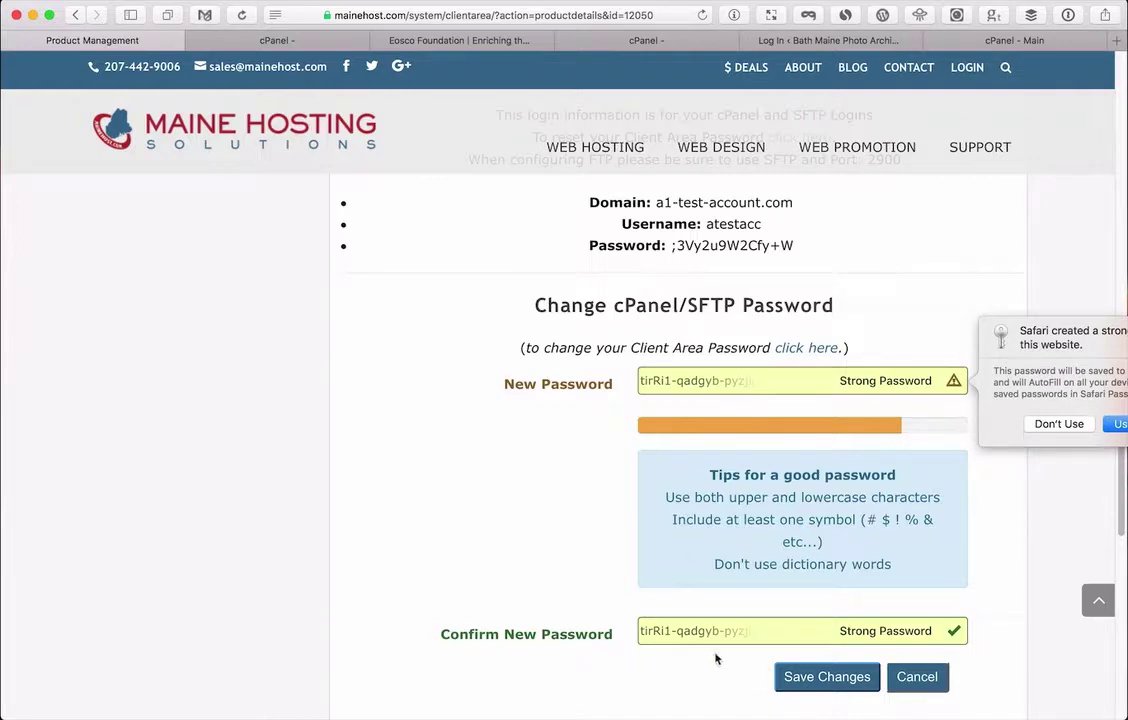
left_click(518, 558)
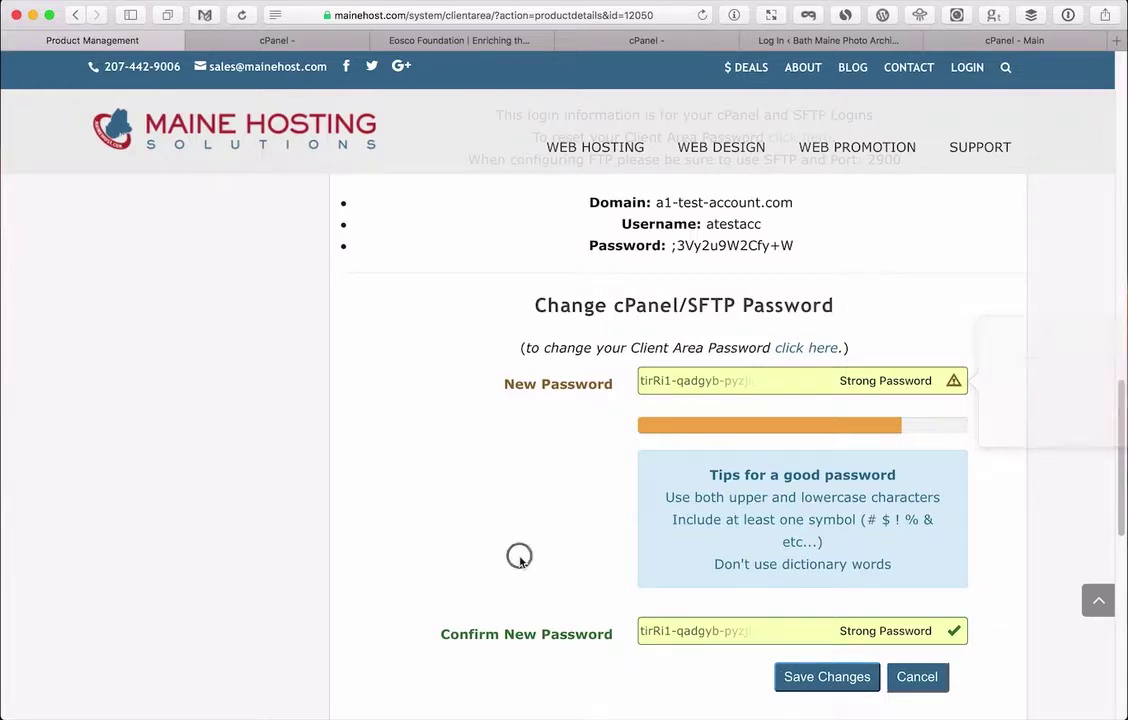
Step: Log in to cPanel for a1-test-account.com from the hosting plan's actions
scroll(520, 561, "up", 15)
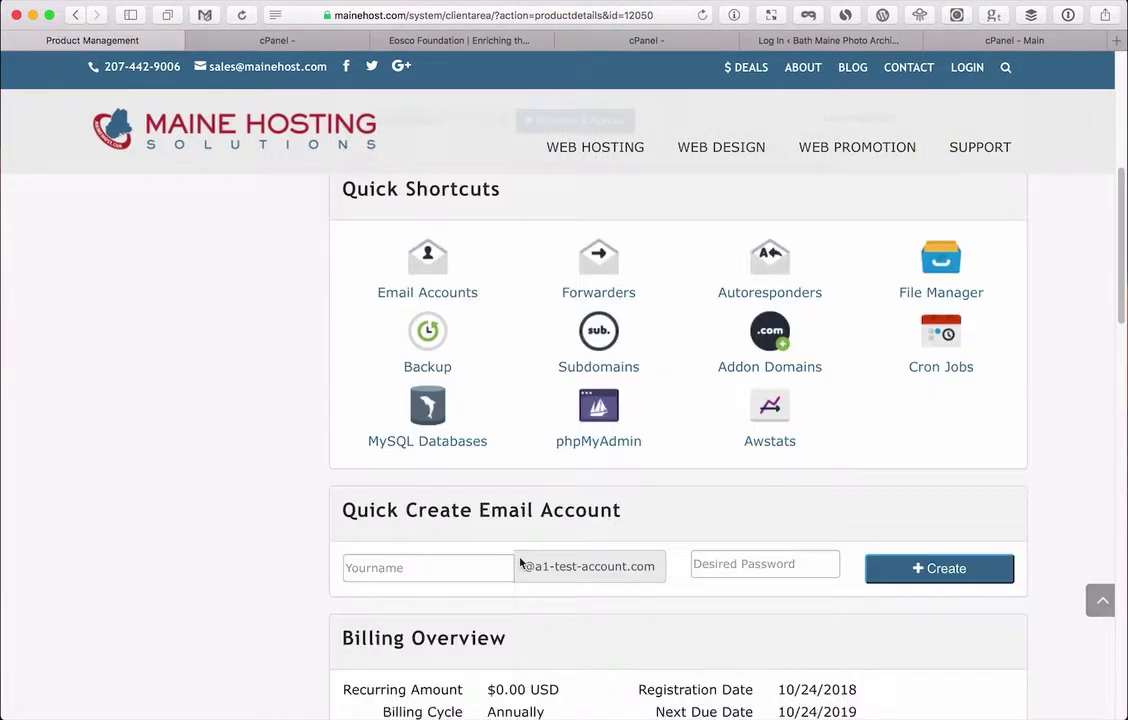
scroll(520, 563, "up", 2)
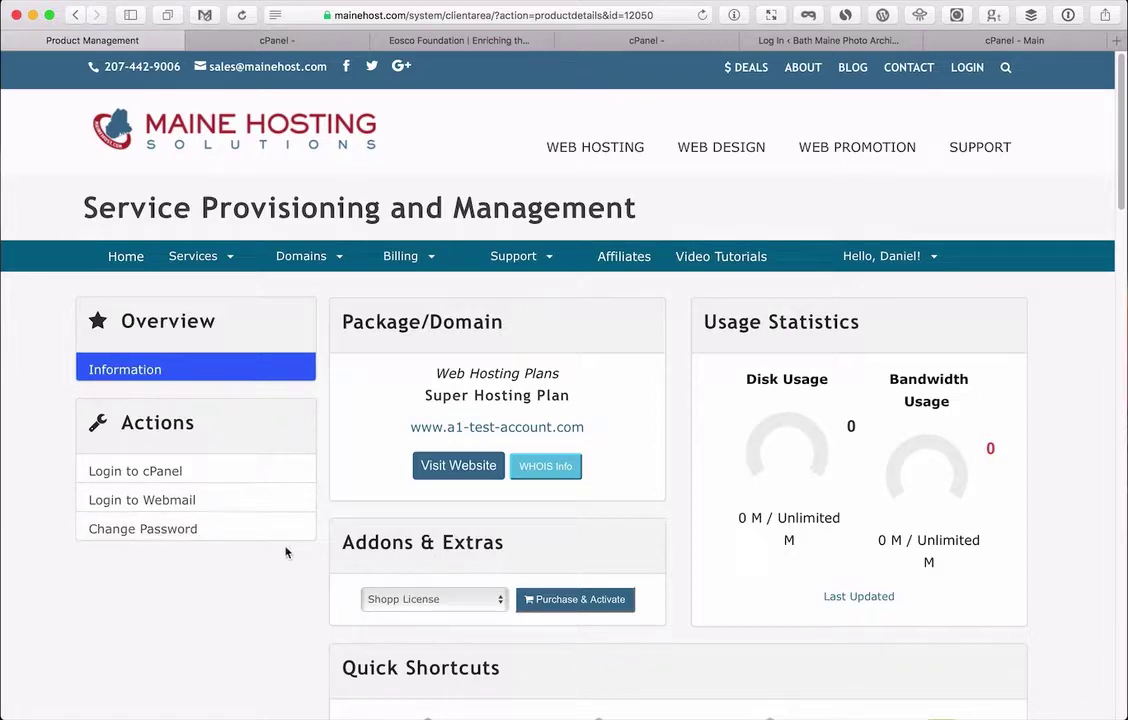
left_click(158, 472)
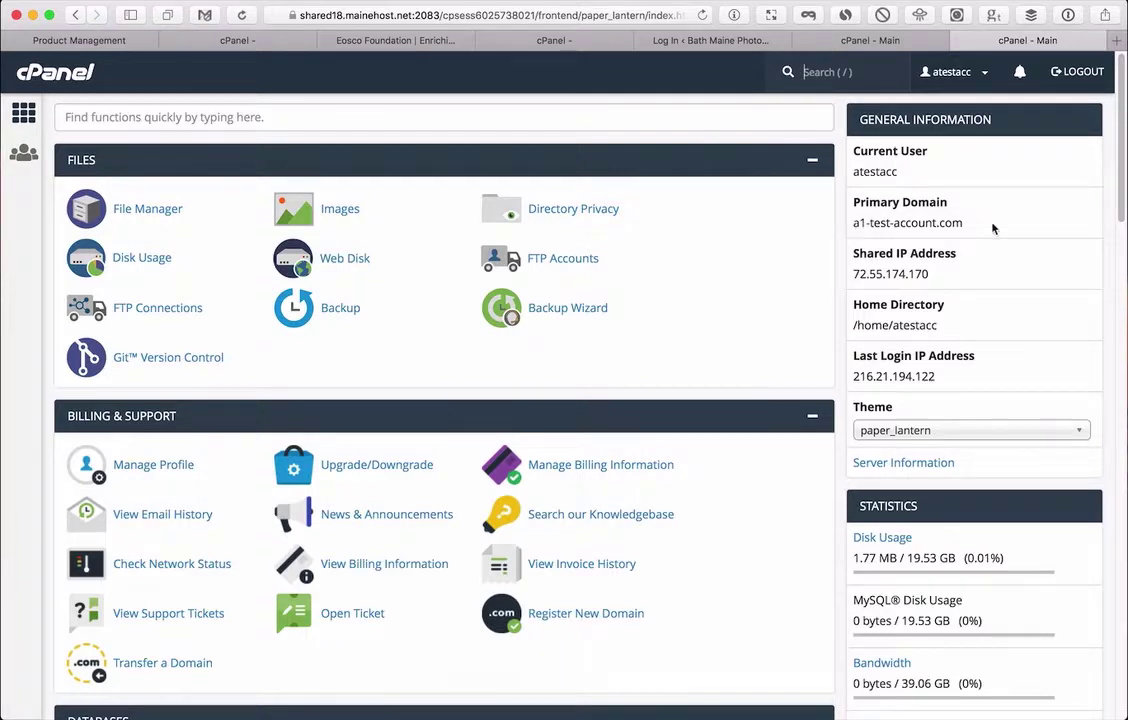
Step: Look through the cPanel home page's function sections, from Files, Databases, Domains and Email to Security, Software and the Softaculous apps installer
key("slash")
scroll(500, 315, "down", 1)
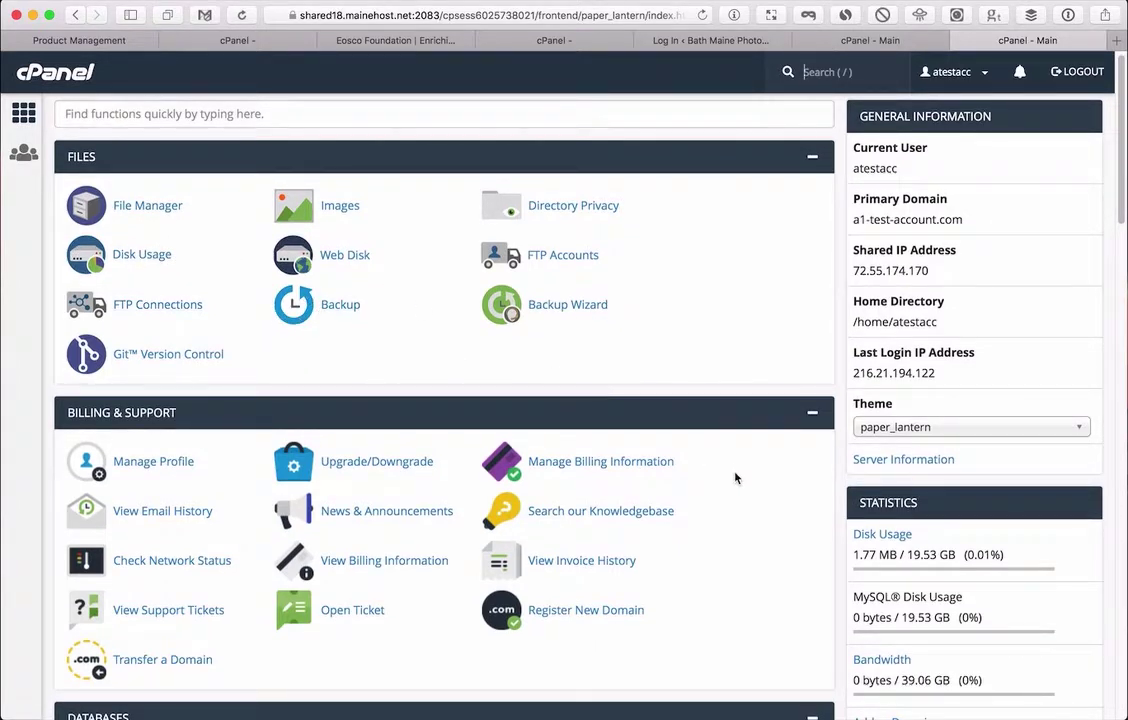
scroll(737, 475, "down", 3)
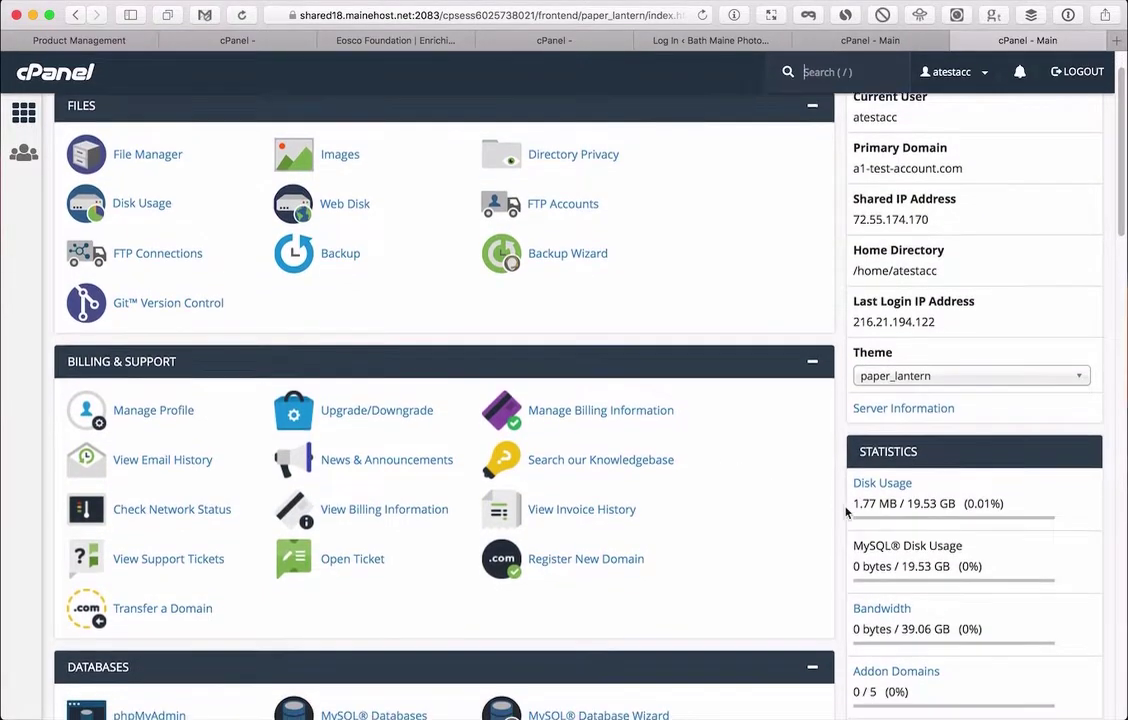
scroll(829, 535, "down", 10)
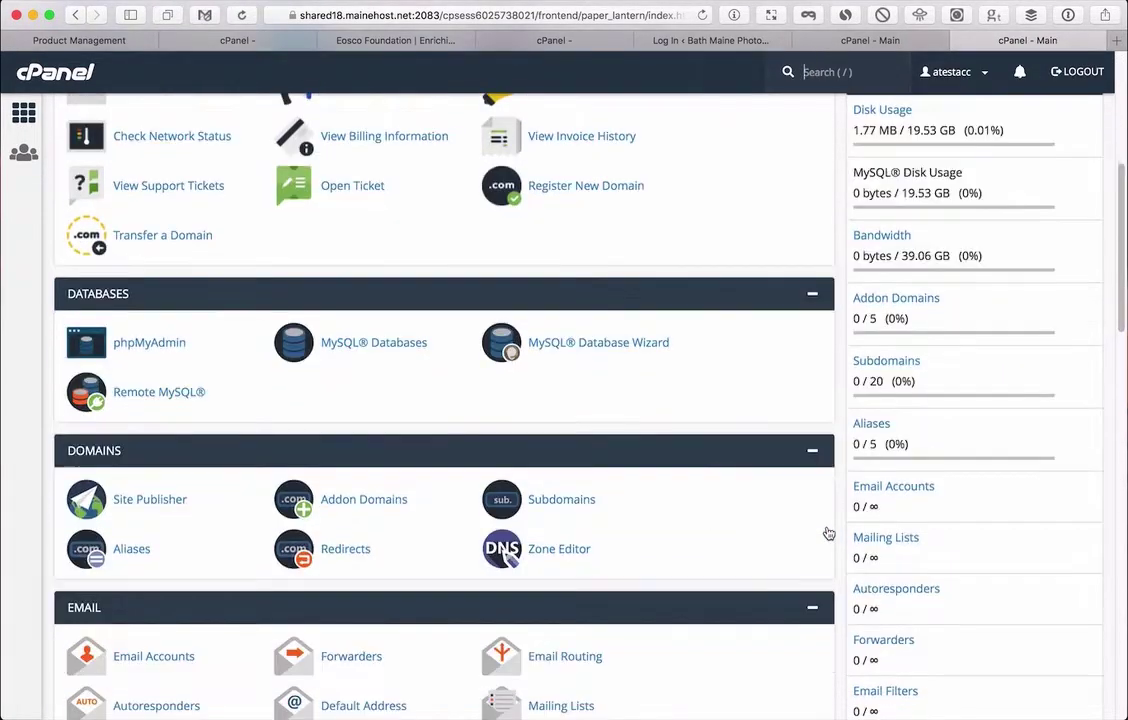
scroll(828, 532, "down", 4)
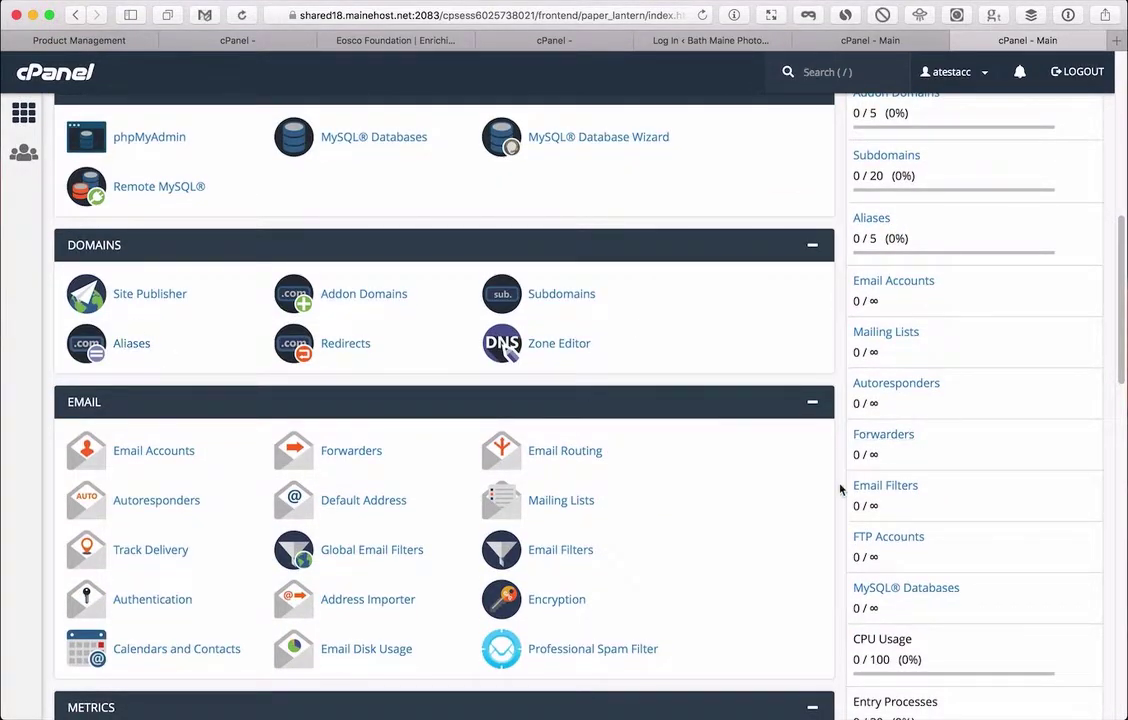
scroll(813, 509, "down", 4)
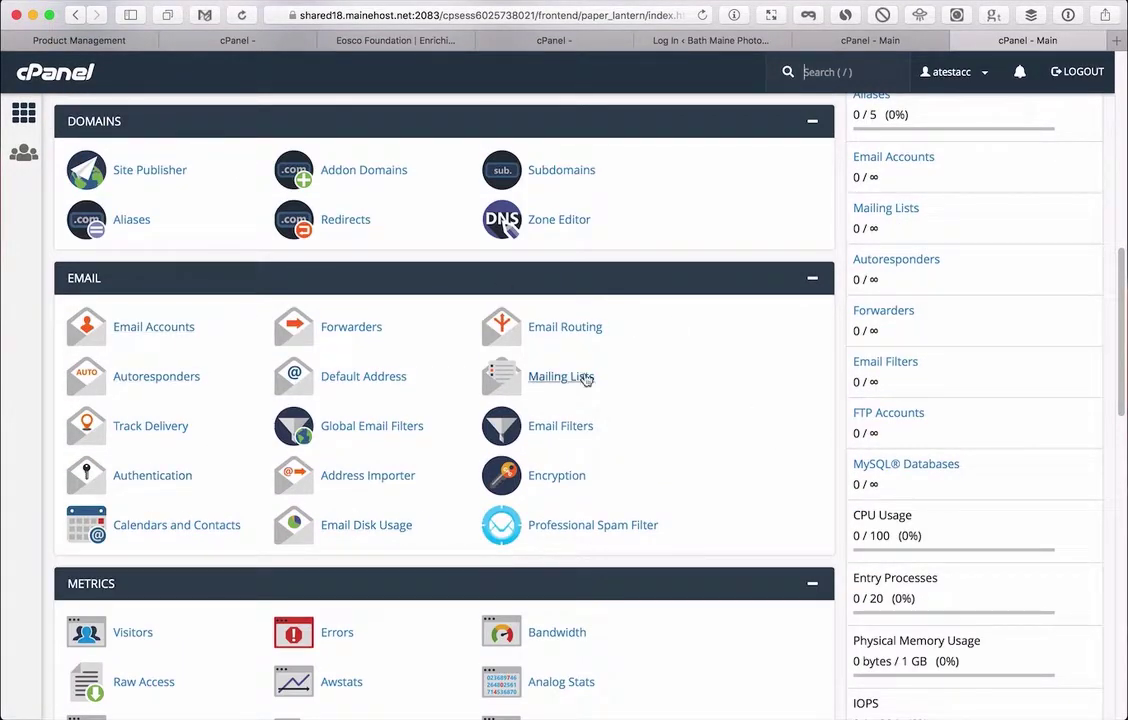
scroll(812, 486, "down", 6)
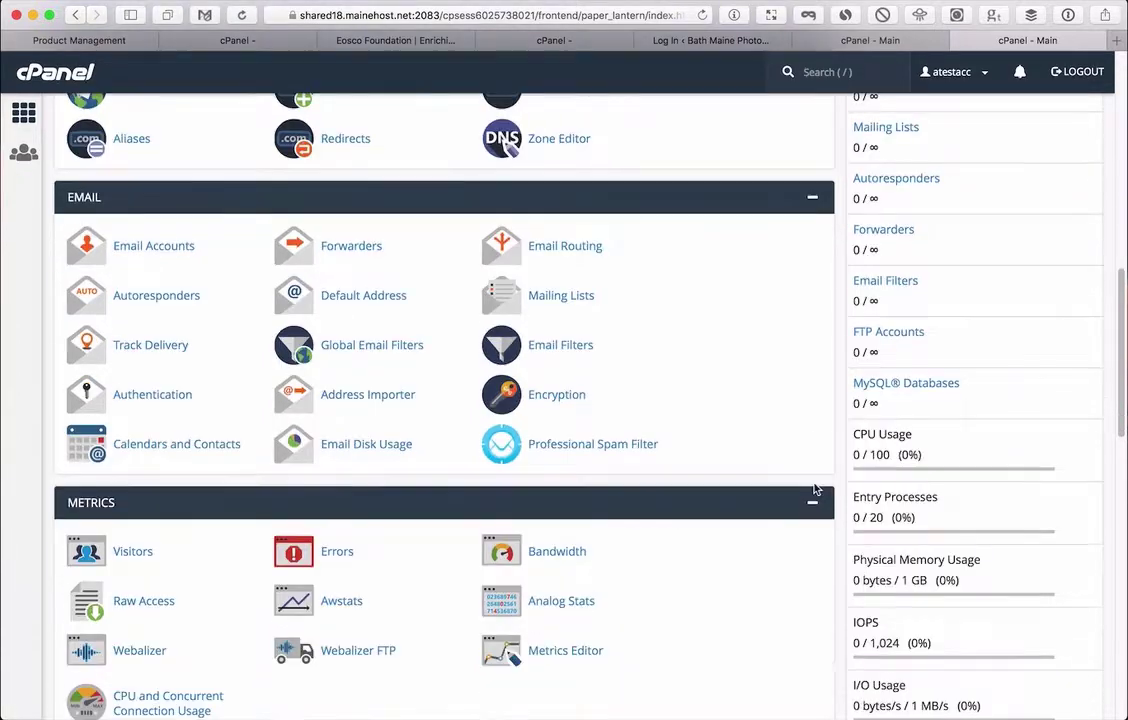
scroll(813, 488, "down", 3)
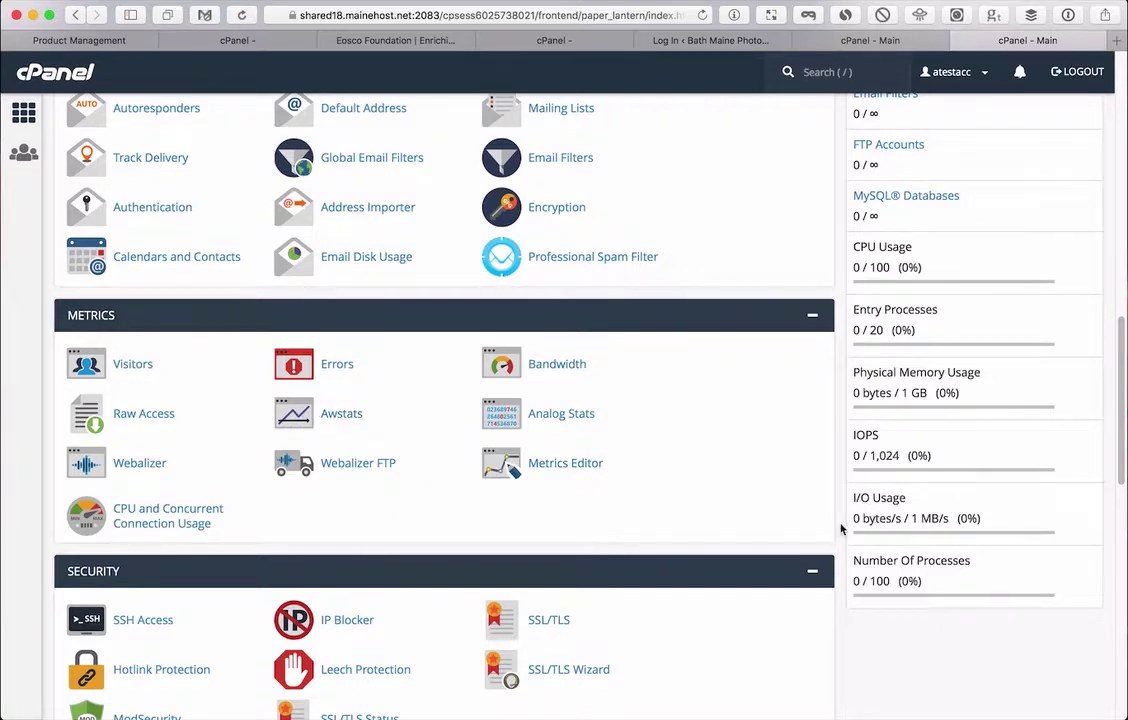
scroll(840, 528, "down", 7)
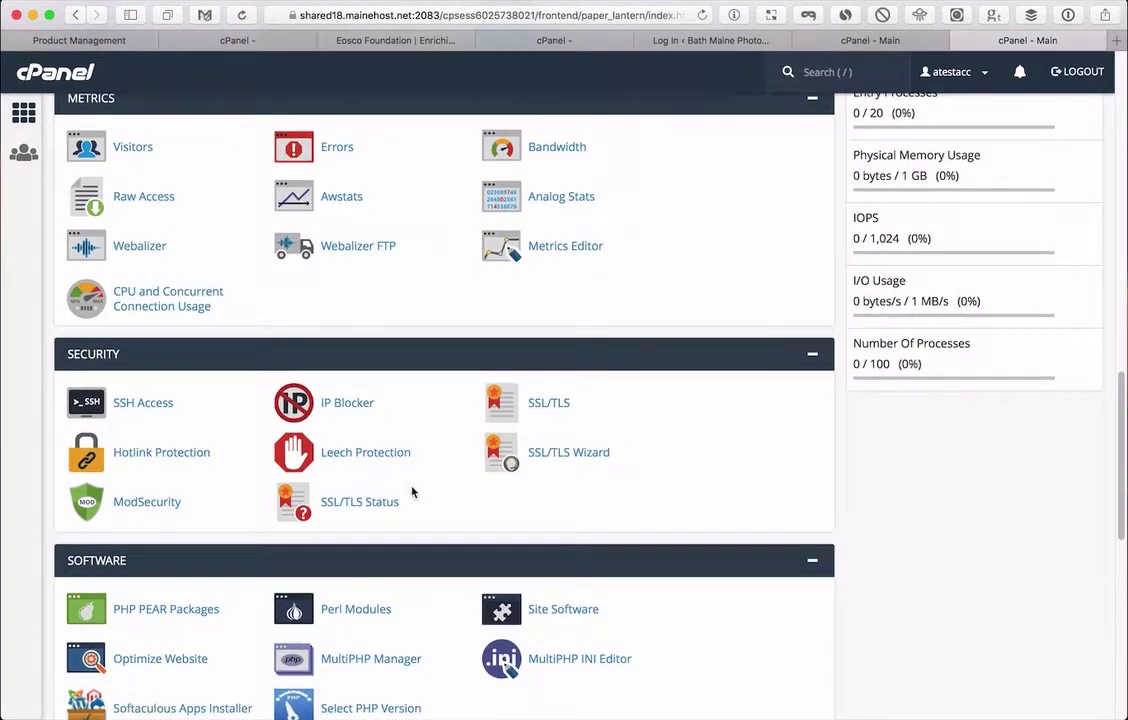
scroll(870, 513, "down", 2)
scroll(862, 512, "down", 3)
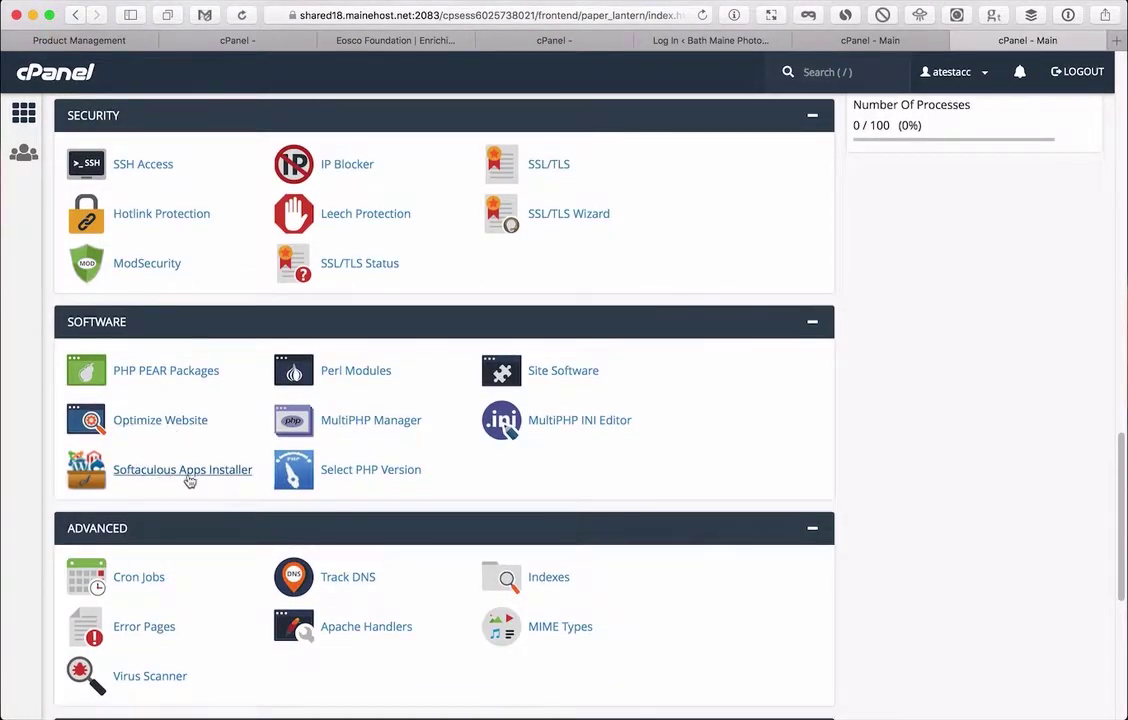
scroll(865, 509, "down", 1)
scroll(869, 510, "down", 9)
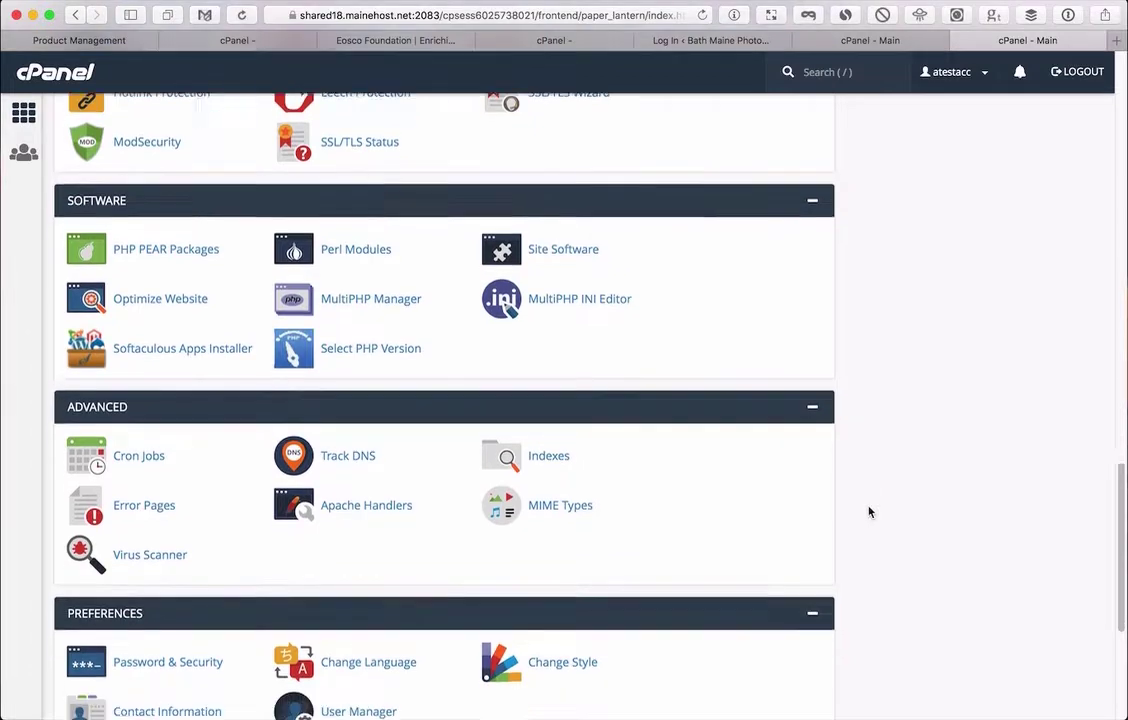
scroll(869, 508, "down", 1)
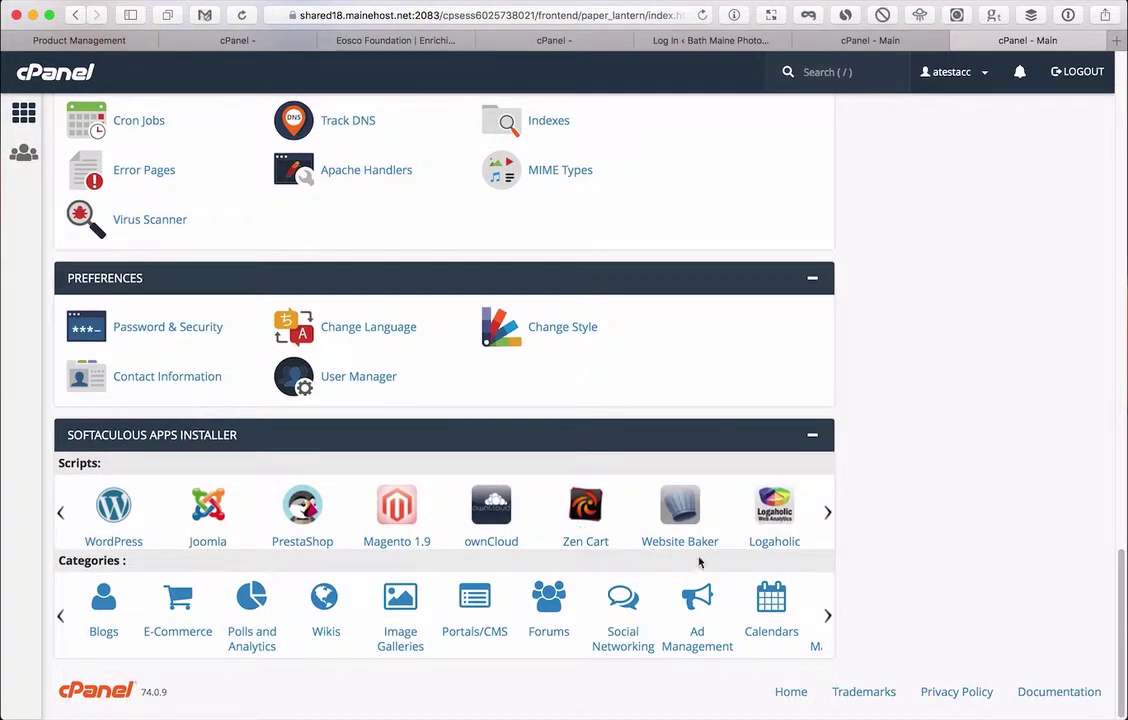
scroll(856, 538, "up", 20)
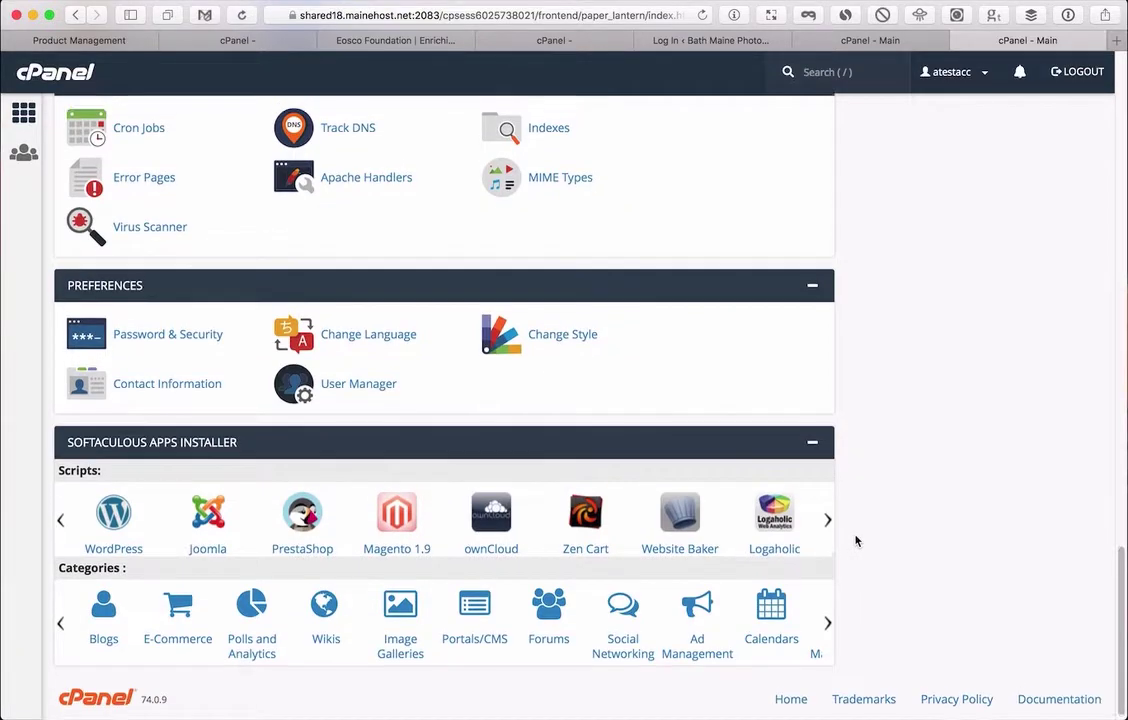
scroll(838, 552, "up", 20)
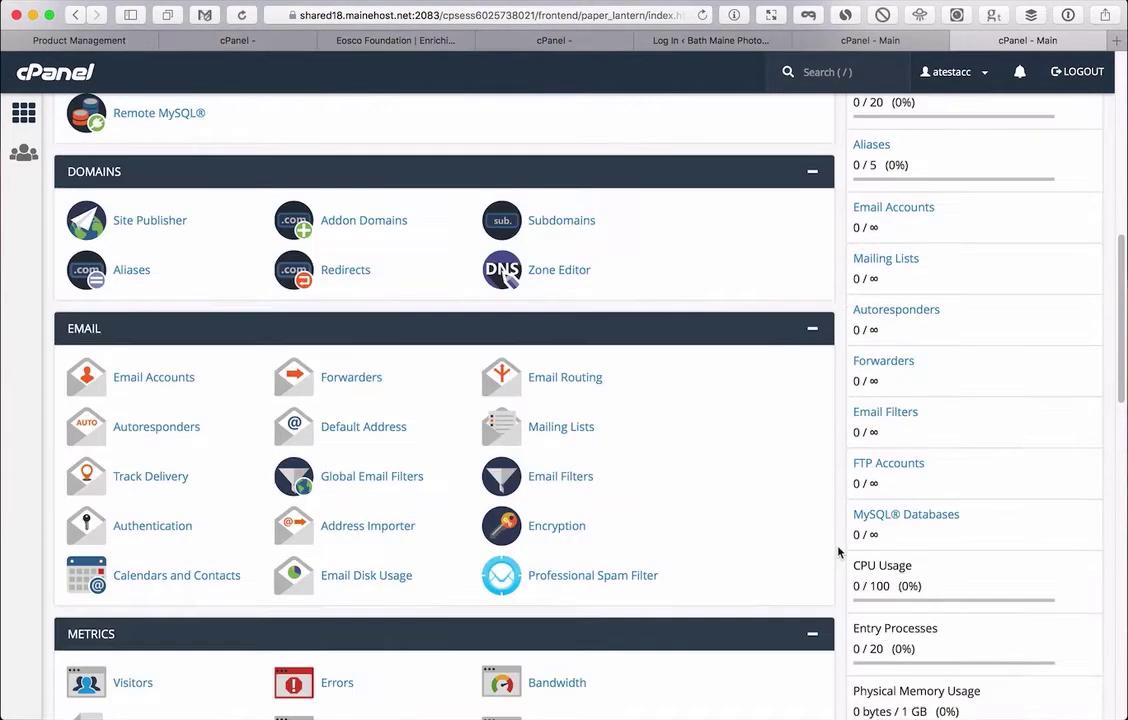